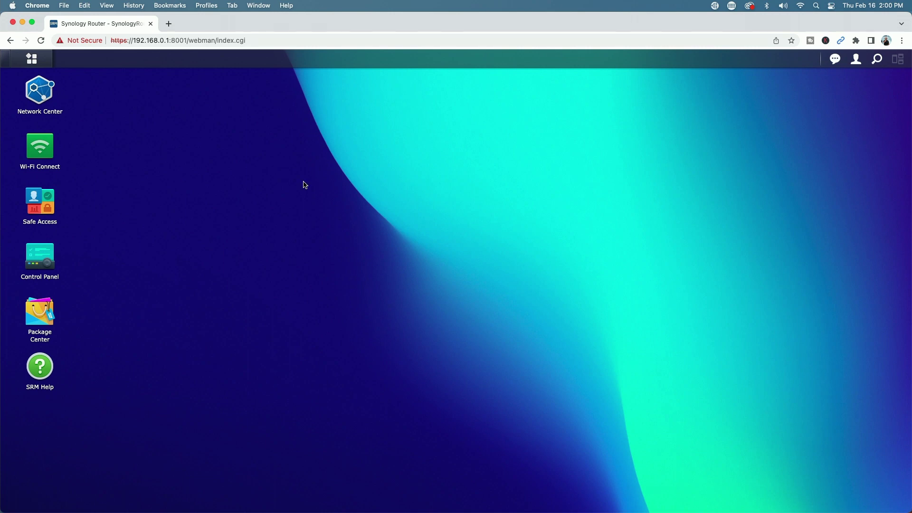
In Network Center's Local Network list, select the Guest Network (Network 2) and open its edit dialog
{"action": "left_click", "coordinate": [50, 95]}
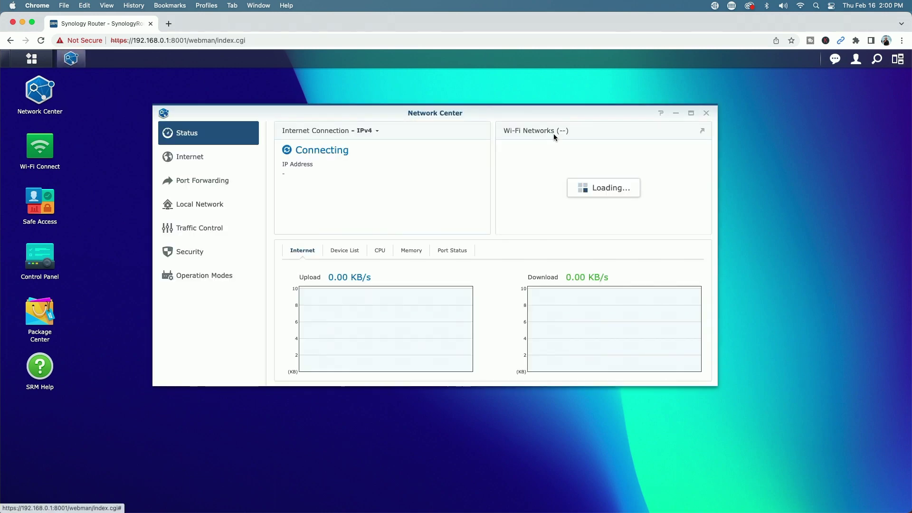
{"action": "left_click", "coordinate": [198, 205]}
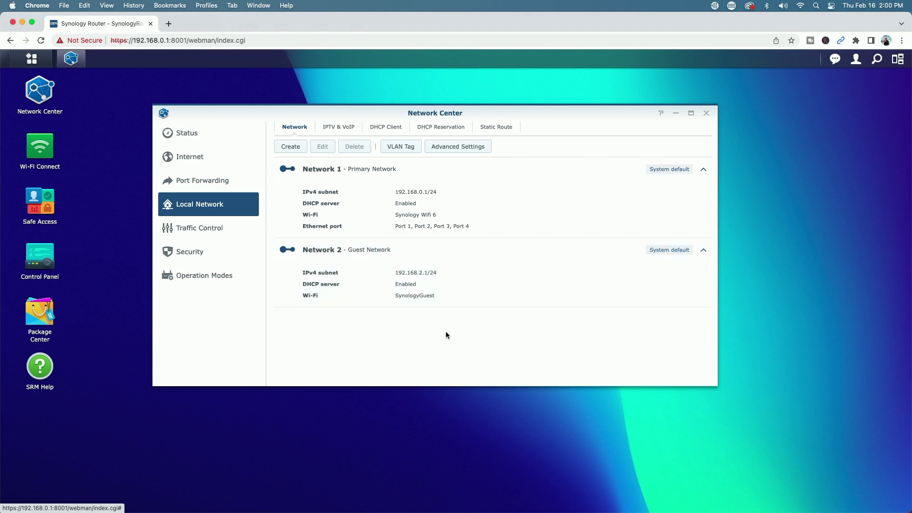
{"action": "left_click", "coordinate": [356, 259]}
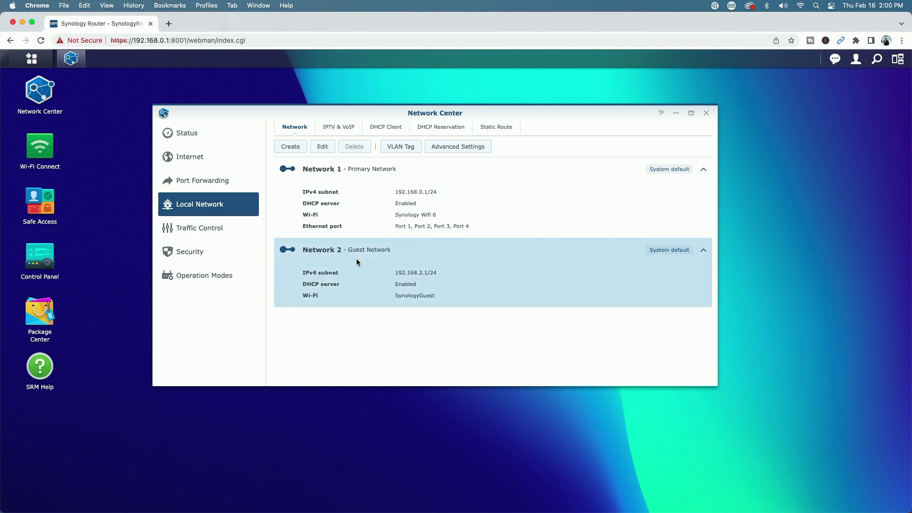
{"action": "left_click", "coordinate": [324, 147]}
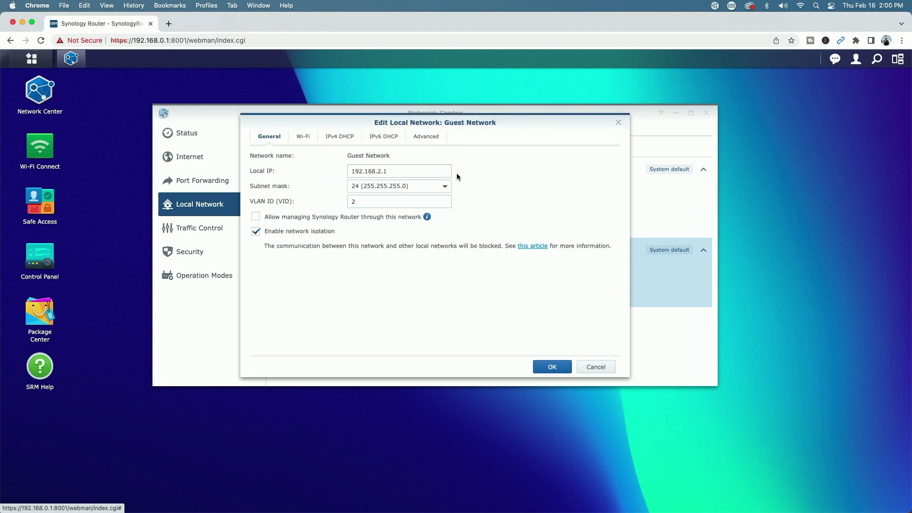
Set the Guest Network's local IP to 192.168.20.1 and VLAN ID to 20, reviewing its Wi-Fi list
{"action": "left_click", "coordinate": [380, 171]}
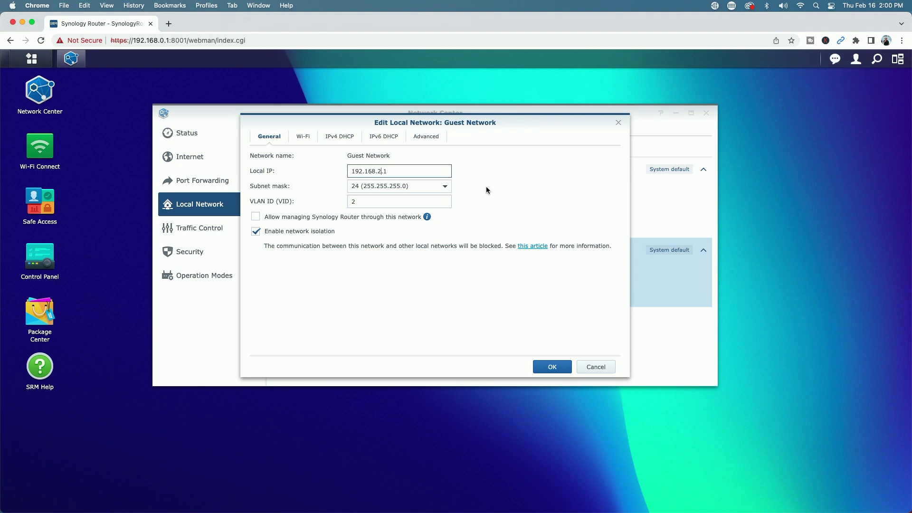
{"action": "type", "text": "0"}
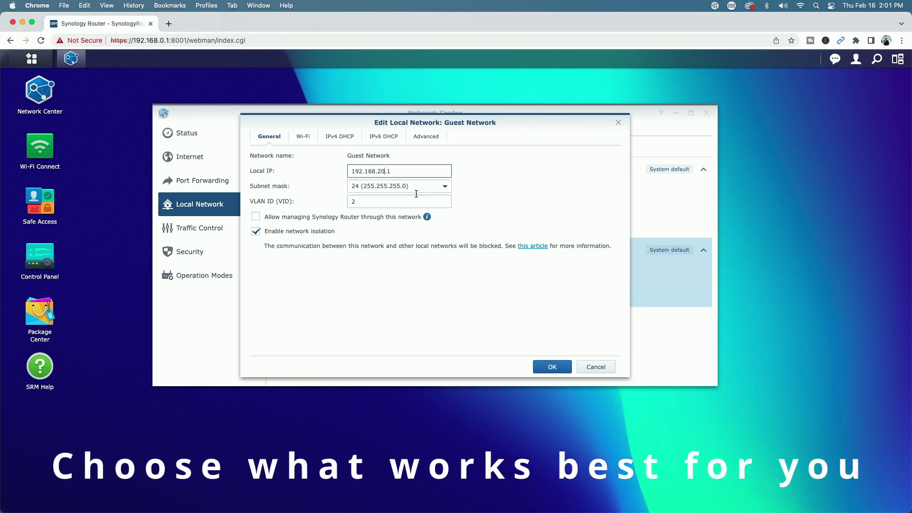
{"action": "left_click", "coordinate": [373, 202]}
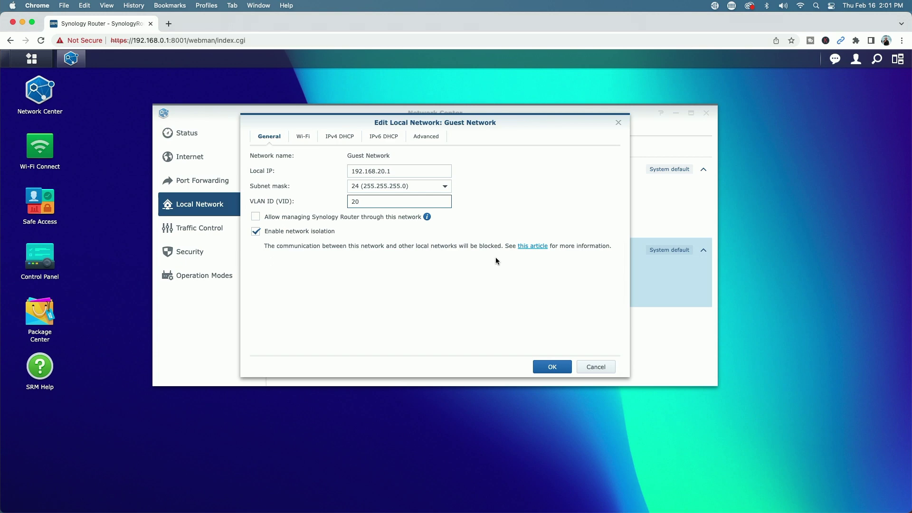
{"action": "left_click", "coordinate": [300, 139]}
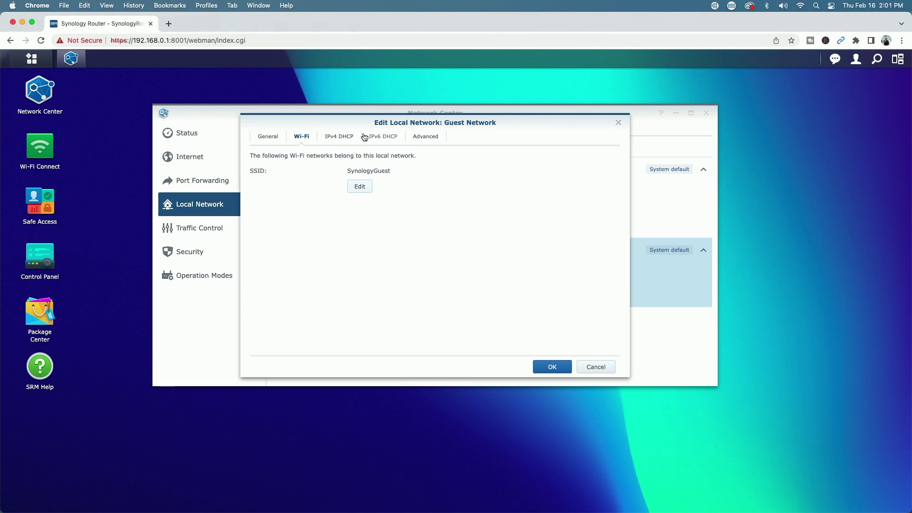
{"action": "left_click", "coordinate": [335, 139]}
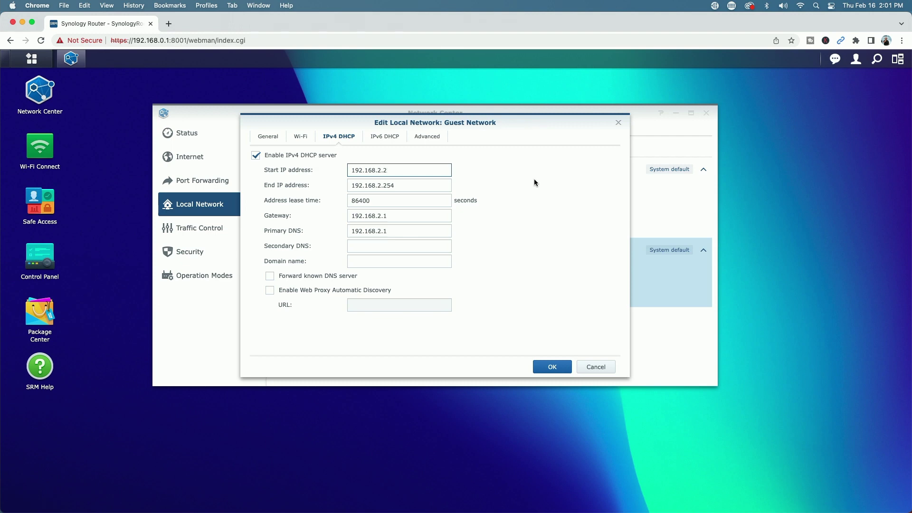
Move the DHCP start/end IPs, gateway and primary DNS onto the 192.168.20.x subnet
{"action": "type", "text": "0"}
{"action": "left_click", "coordinate": [380, 185]}
{"action": "type", "text": "0"}
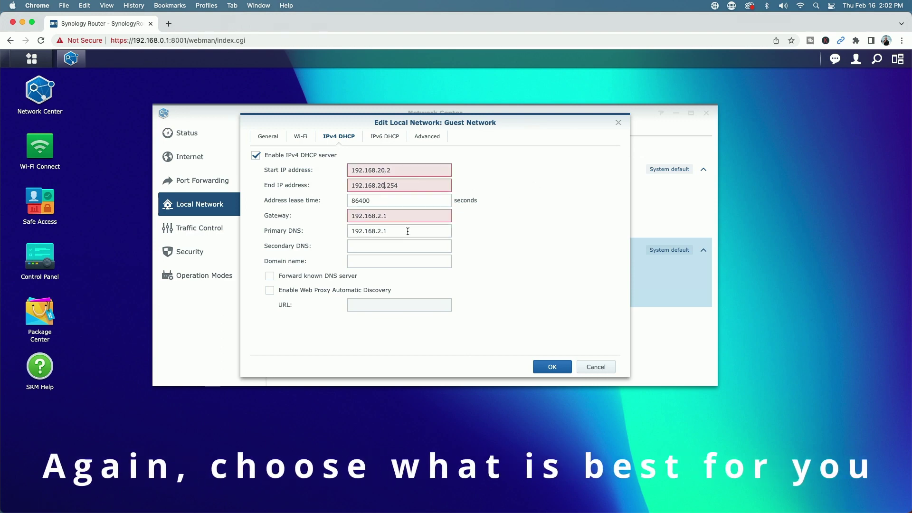
{"action": "mouse_move", "coordinate": [380, 216]}
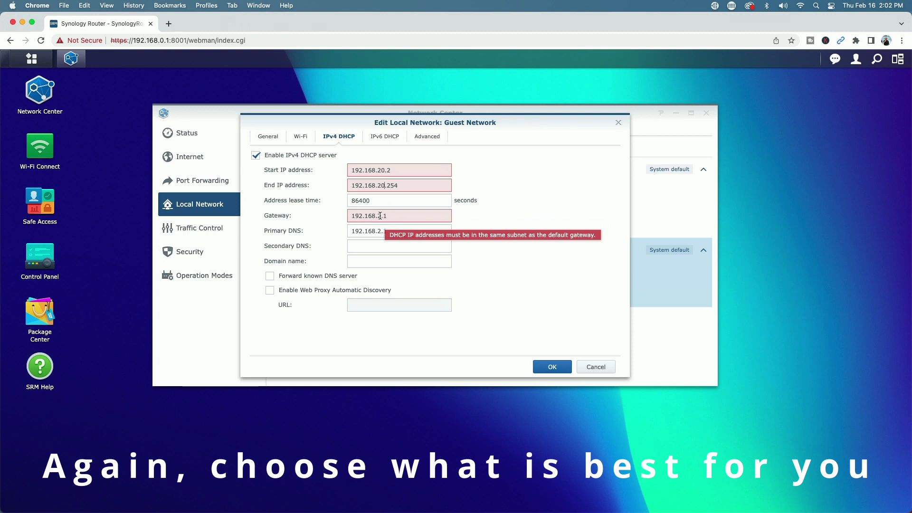
{"action": "left_click", "coordinate": [382, 216]}
{"action": "type", "text": "0"}
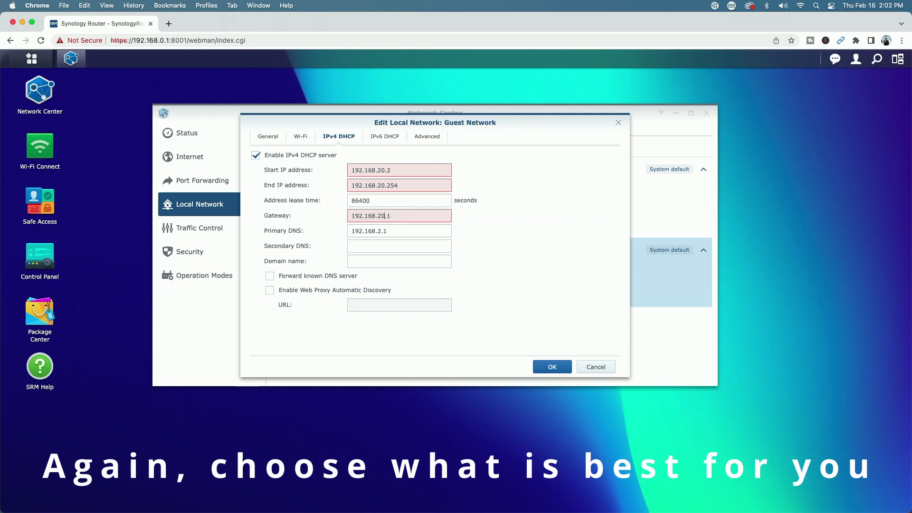
{"action": "left_click", "coordinate": [382, 231]}
{"action": "type", "text": "0"}
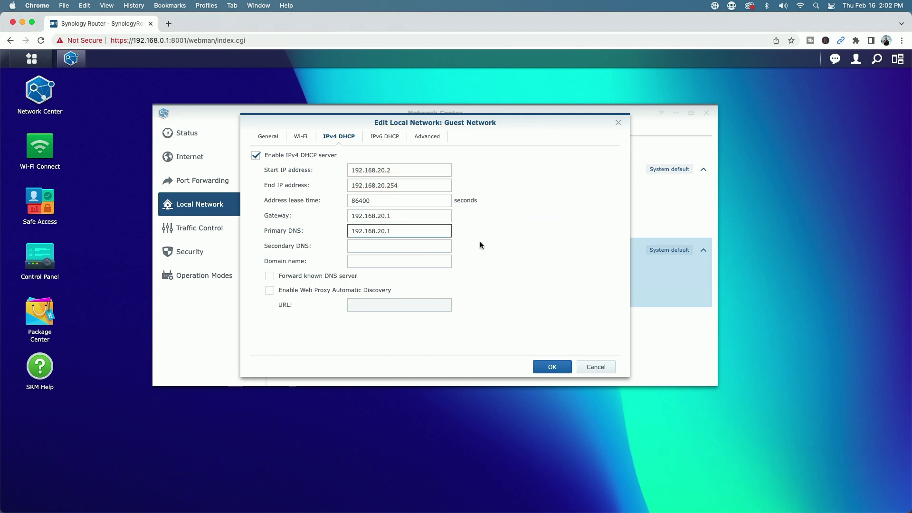
Add 1.1.1.1 as the secondary DNS and save the Guest Network settings
{"action": "left_click", "coordinate": [374, 248]}
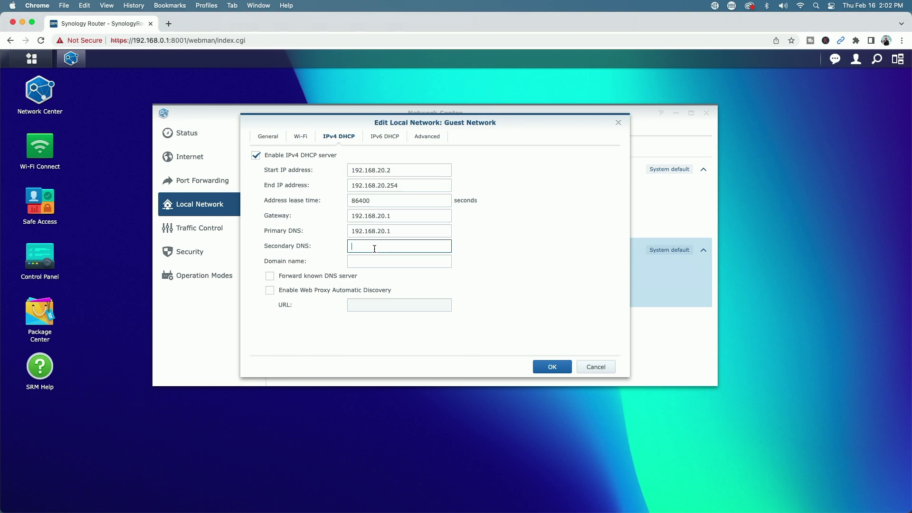
{"action": "type", "text": "1.1.1.1"}
{"action": "left_click", "coordinate": [549, 369]}
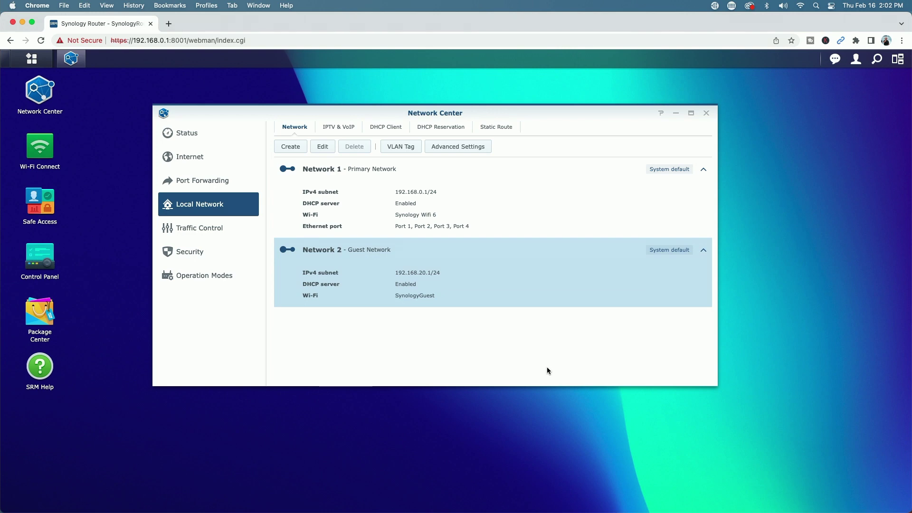
{"action": "left_click", "coordinate": [378, 198]}
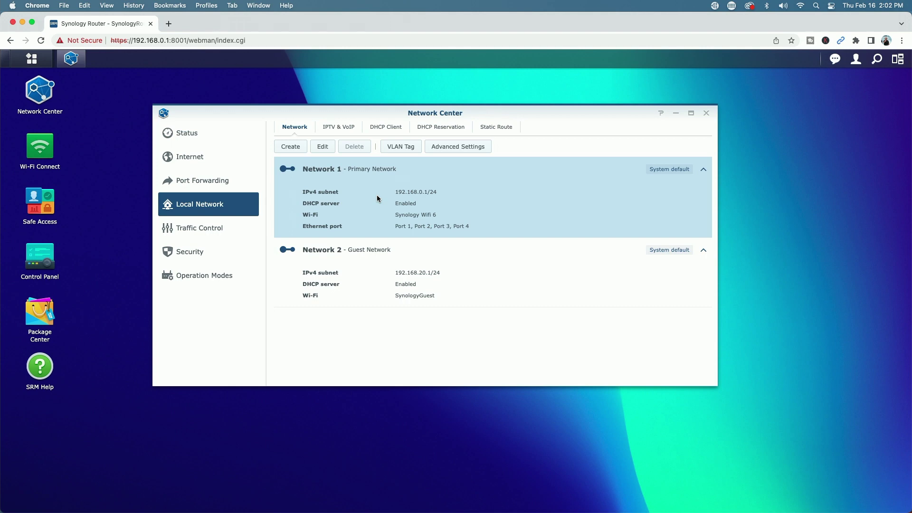
Disable UPnP in the Primary Network's Advanced settings and save the change
{"action": "left_click", "coordinate": [323, 146]}
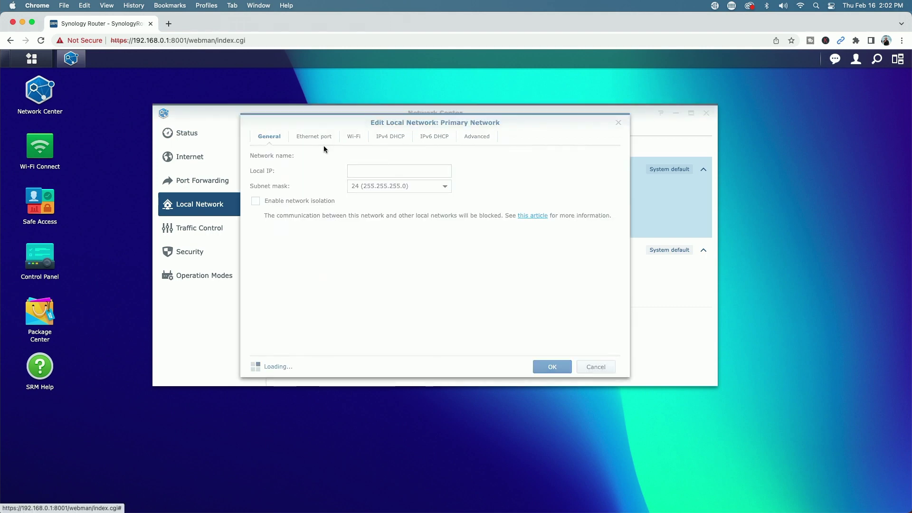
{"action": "left_click", "coordinate": [477, 137]}
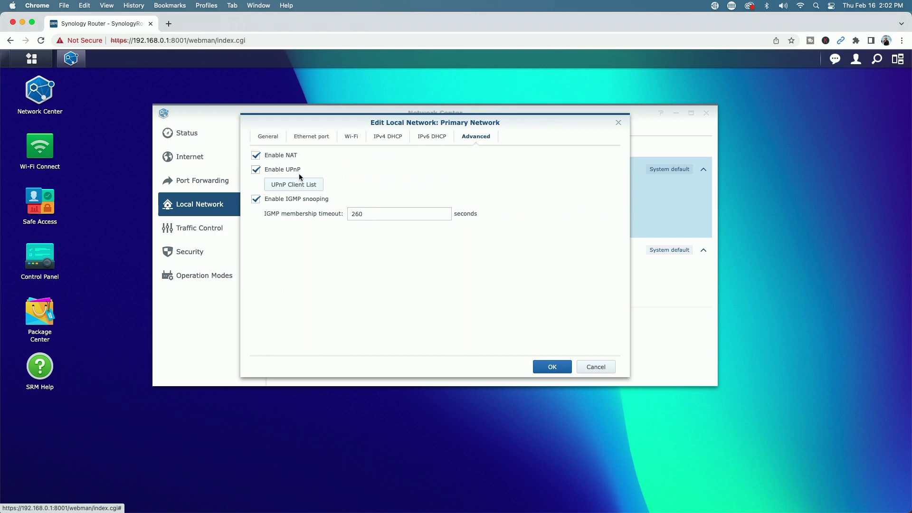
{"action": "left_click", "coordinate": [255, 171]}
{"action": "left_click", "coordinate": [554, 367]}
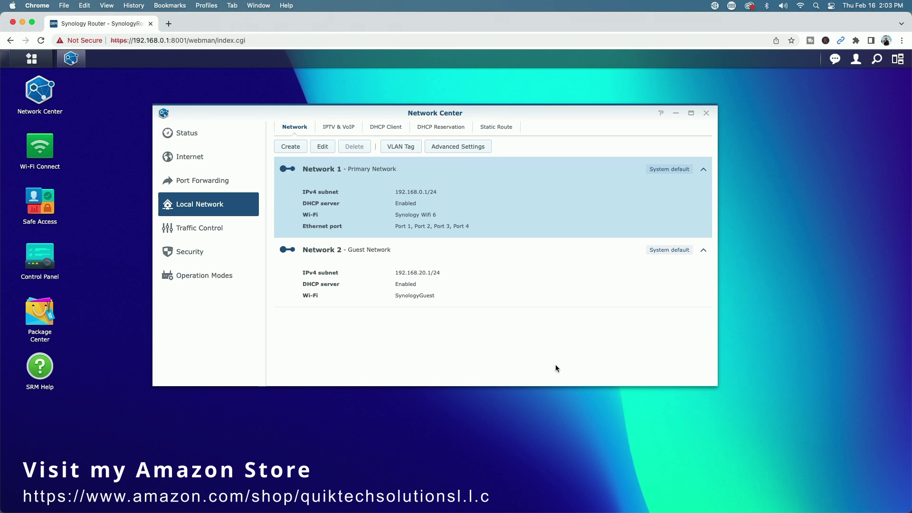
Create a new local network named IoT with local IP 192.168.10.1
{"action": "left_click", "coordinate": [294, 146]}
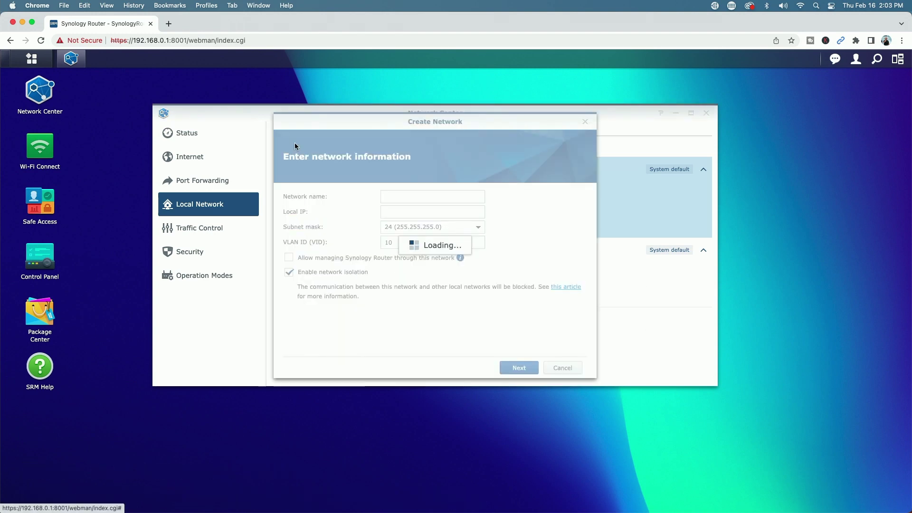
{"action": "left_click", "coordinate": [391, 194]}
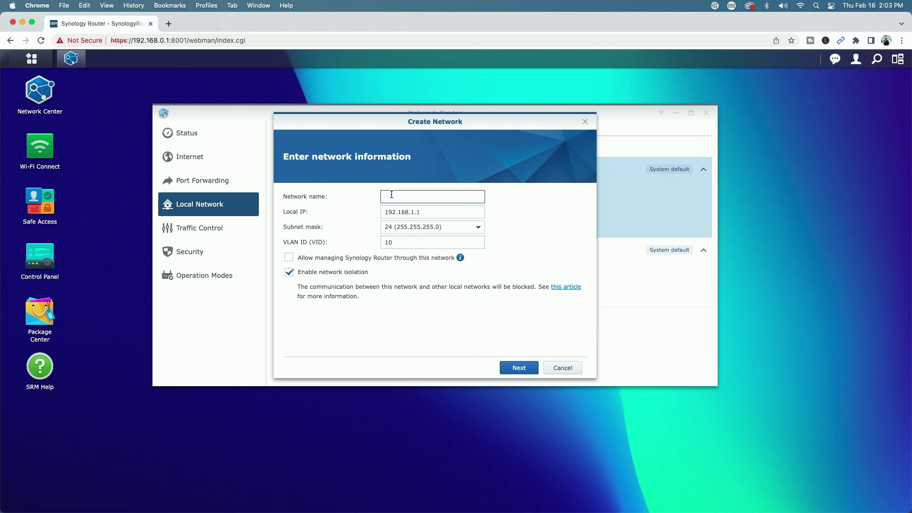
{"action": "type", "text": "IoT"}
{"action": "left_click", "coordinate": [413, 212]}
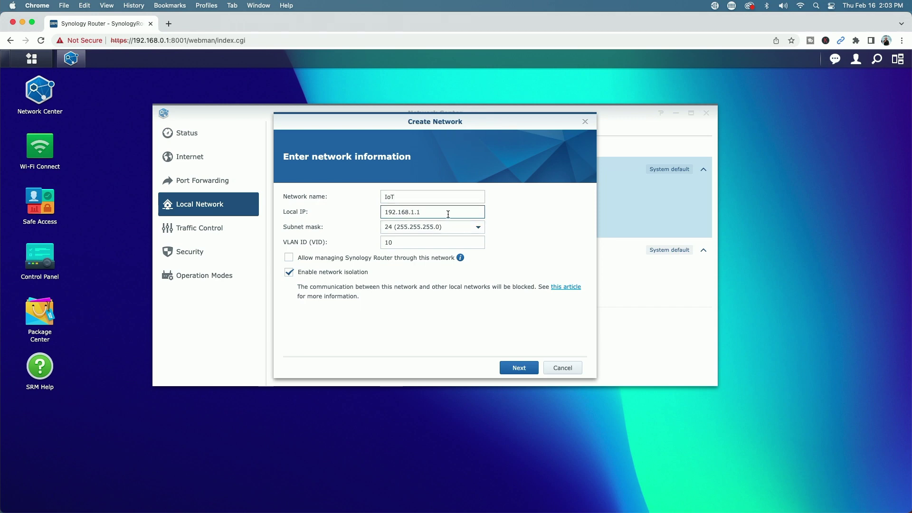
{"action": "type", "text": "0"}
Assign Ethernet Port 4 to the IoT network
{"action": "left_click", "coordinate": [518, 369]}
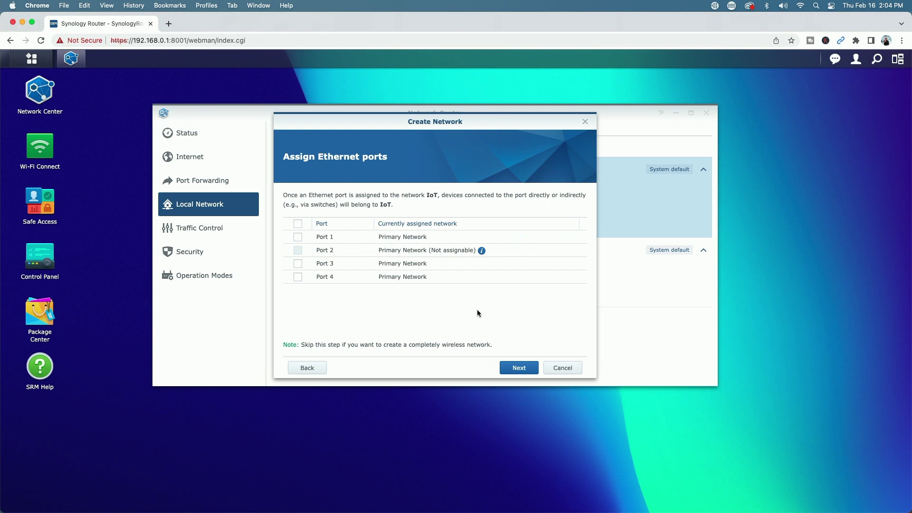
{"action": "left_click", "coordinate": [297, 277]}
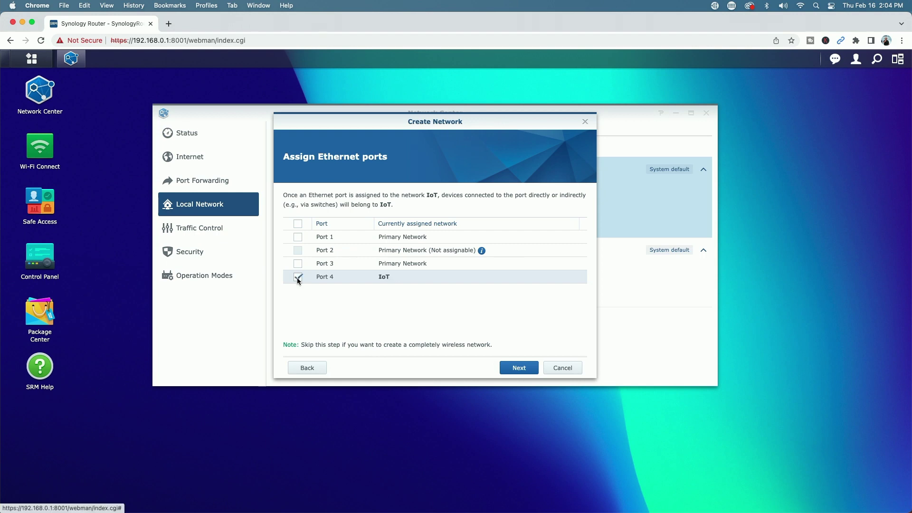
{"action": "left_click", "coordinate": [517, 370]}
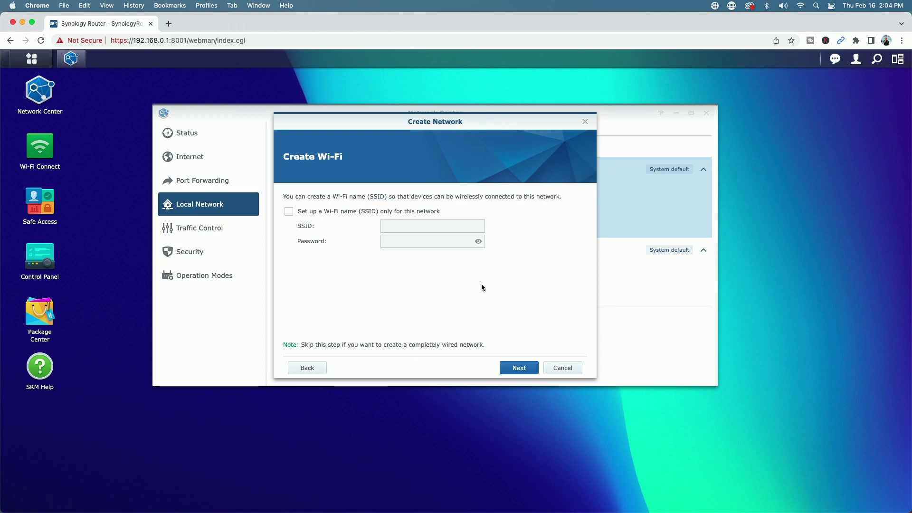
Give the IoT network its own SSID 'IoT WiFi' with a password, then apply to create it
{"action": "left_click", "coordinate": [287, 212]}
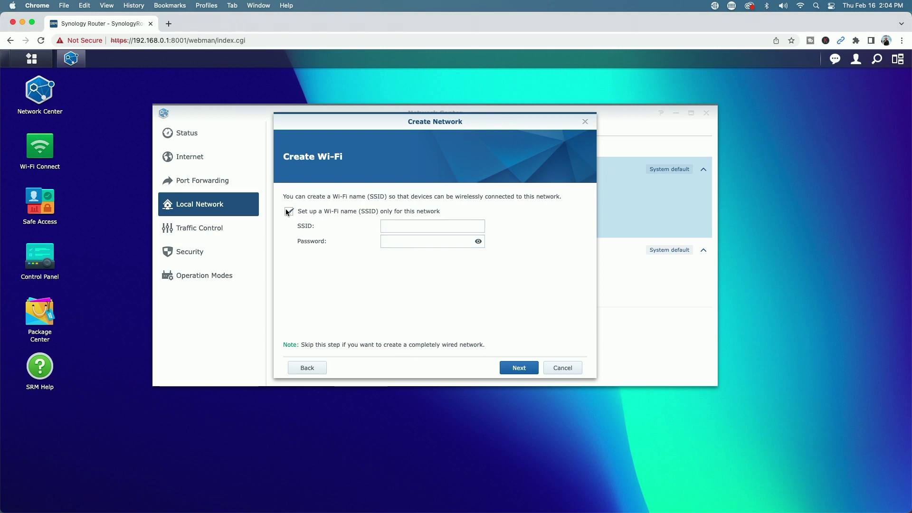
{"action": "left_click", "coordinate": [414, 225]}
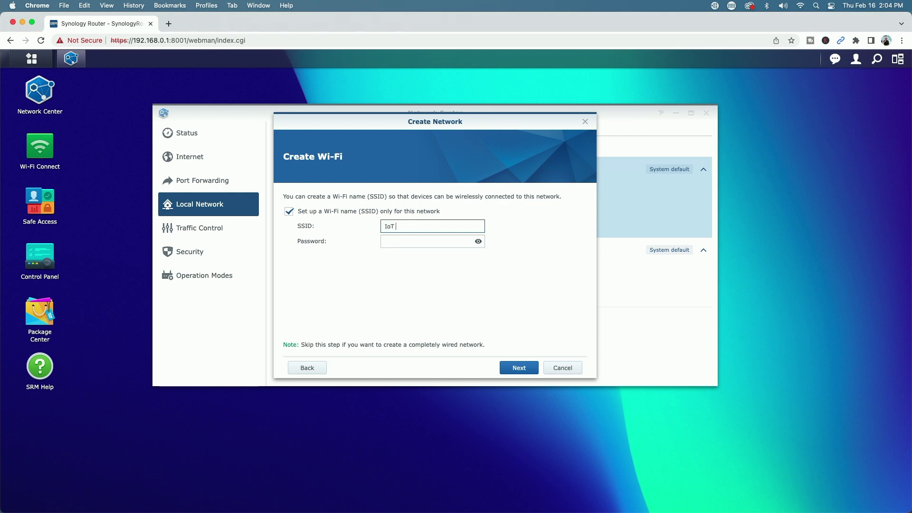
{"action": "type", "text": "IoT WiFi"}
{"action": "left_click", "coordinate": [406, 242]}
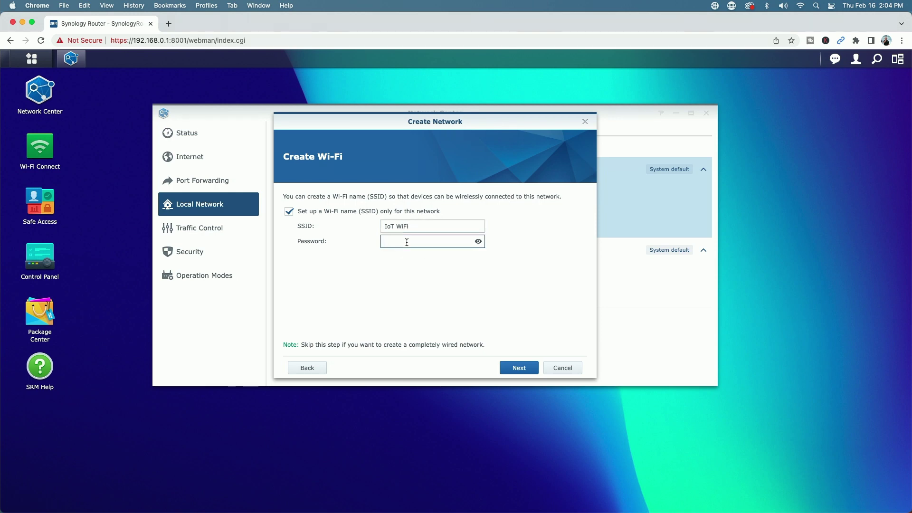
{"action": "type", "text": "••••••••"}
{"action": "left_click", "coordinate": [516, 366]}
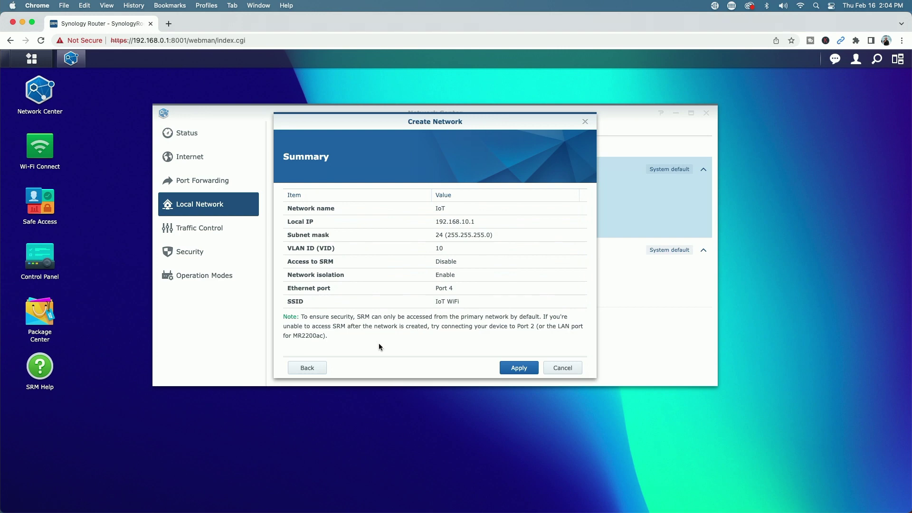
{"action": "left_click", "coordinate": [518, 369]}
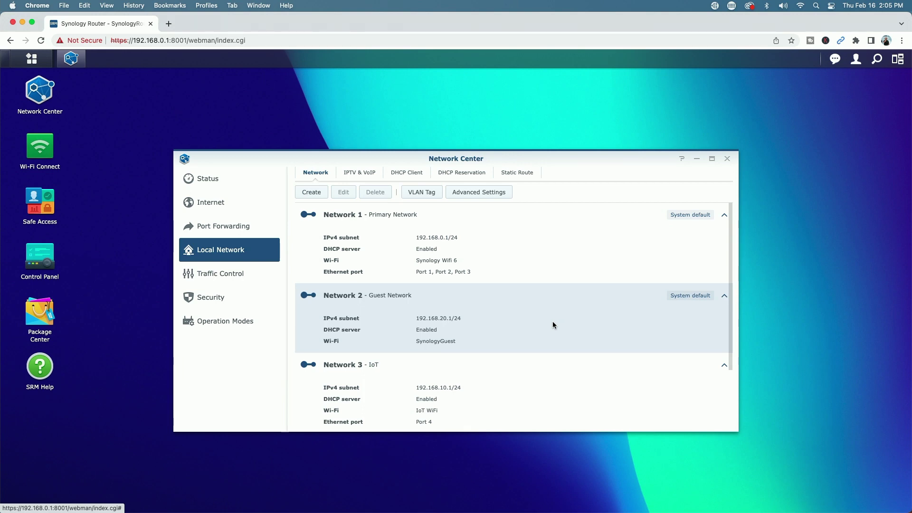
Select Network 3 - IoT in the local network list and open its edit dialog
{"action": "scroll", "coordinate": [552, 321], "scroll_direction": "down", "scroll_amount": 1}
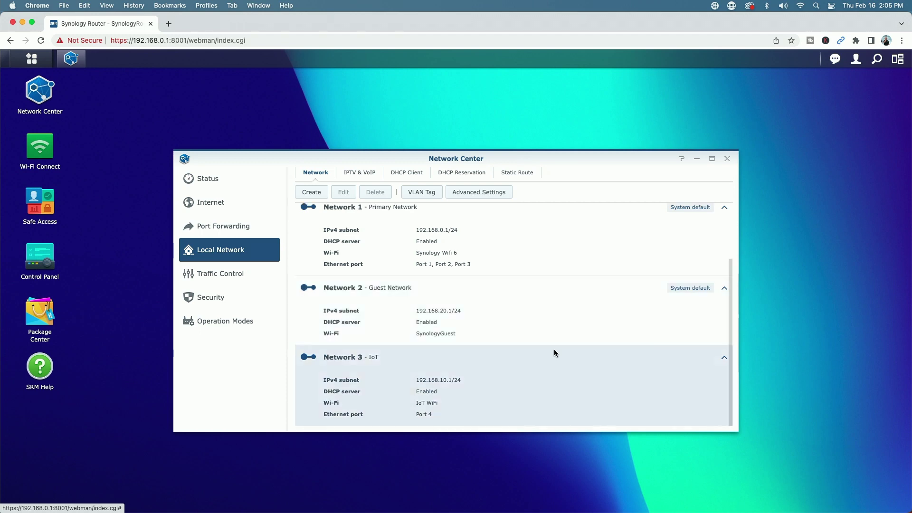
{"action": "left_click", "coordinate": [543, 378]}
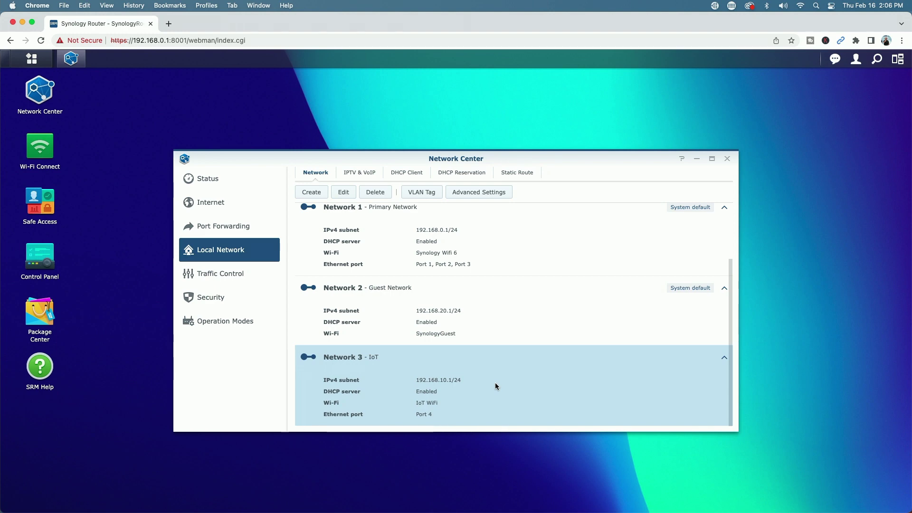
{"action": "left_click", "coordinate": [335, 192]}
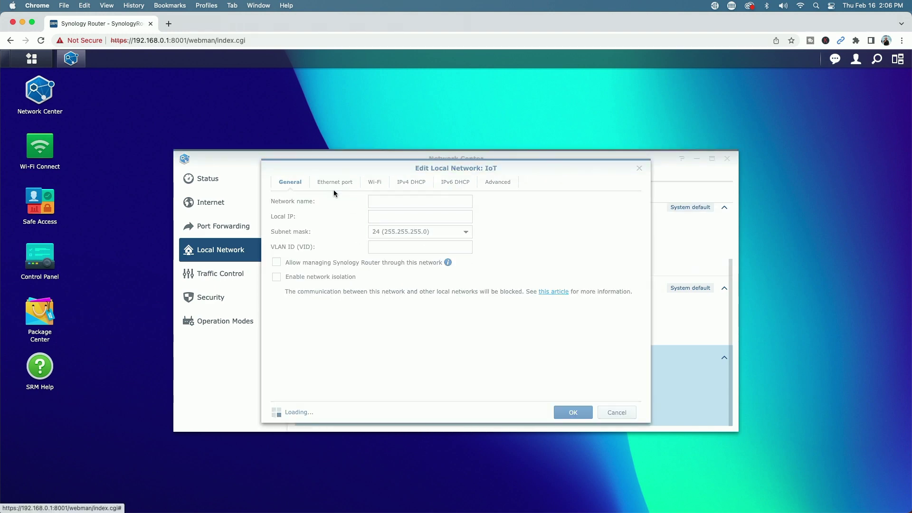
Open the IoT WiFi wireless settings from the IoT network's Wi-Fi list
{"action": "left_click", "coordinate": [375, 183]}
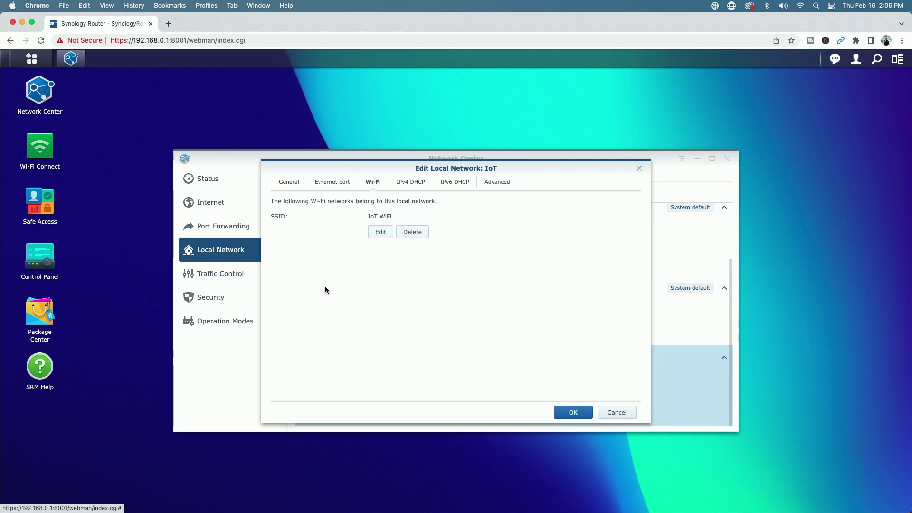
{"action": "left_click", "coordinate": [380, 232]}
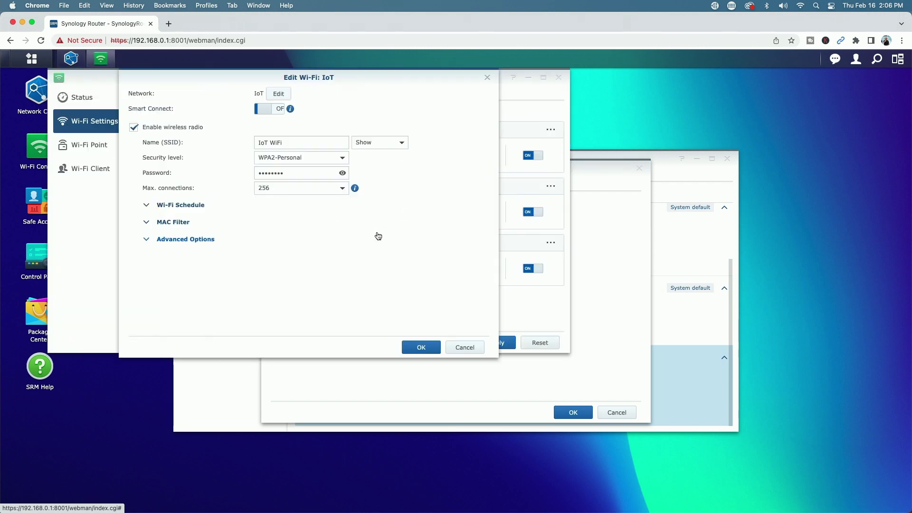